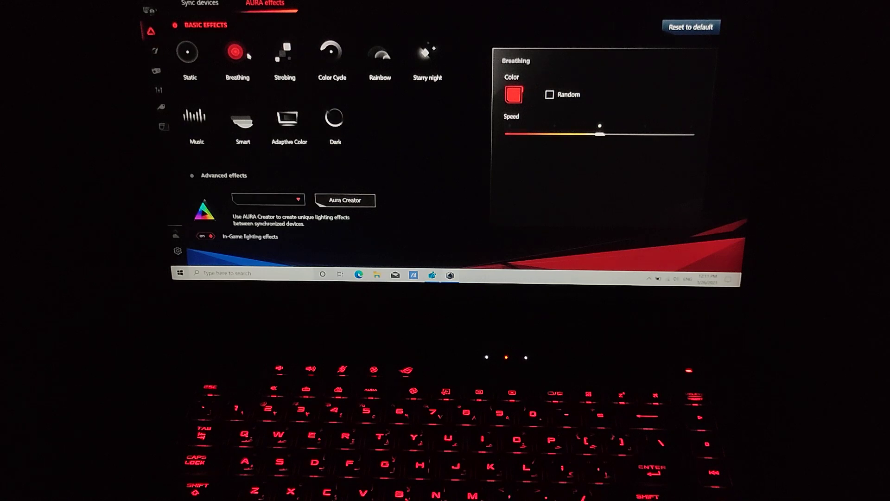
# Switch from Static to the red Breathing effect, testing slow and fast before settling near medium speed.
pyautogui.click(196, 60)
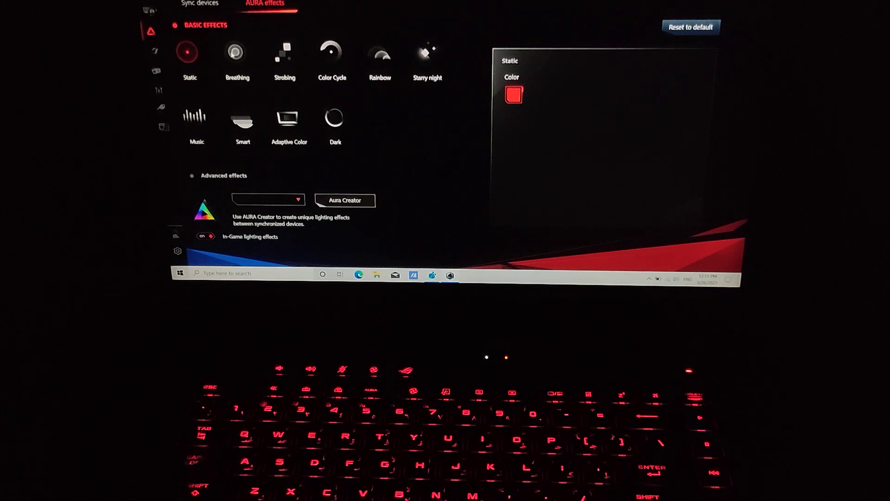
pyautogui.click(232, 54)
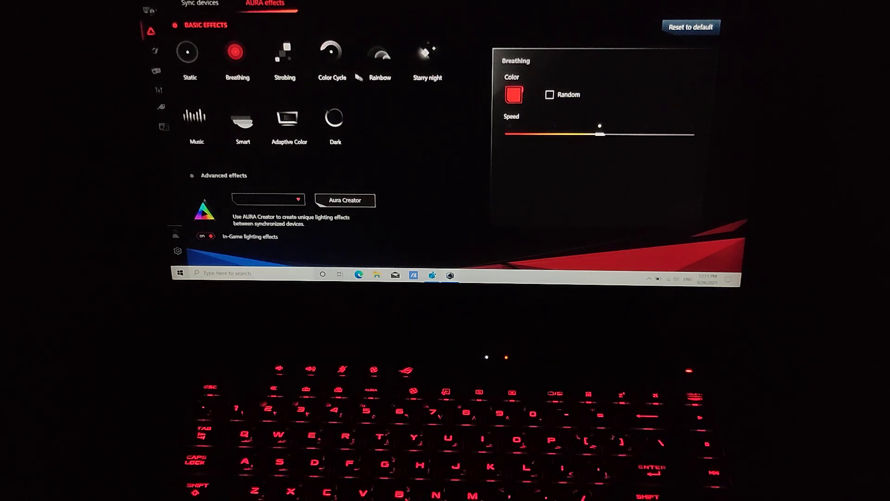
pyautogui.click(524, 137)
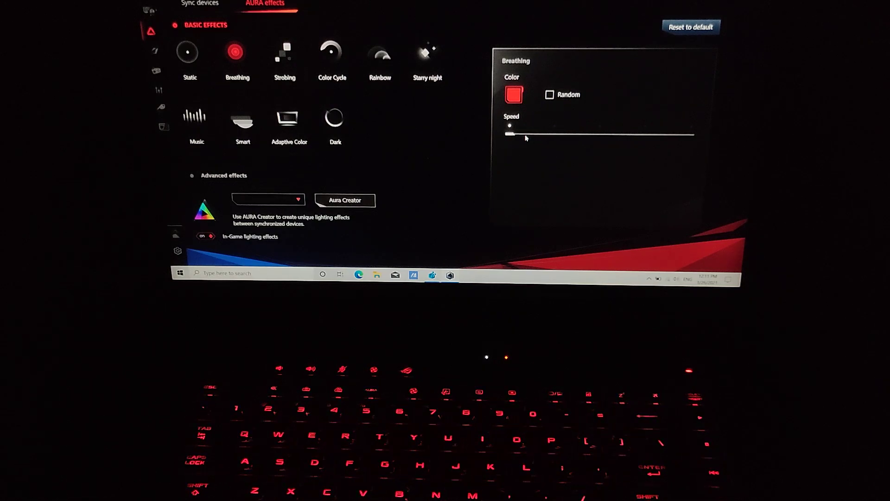
pyautogui.click(598, 132)
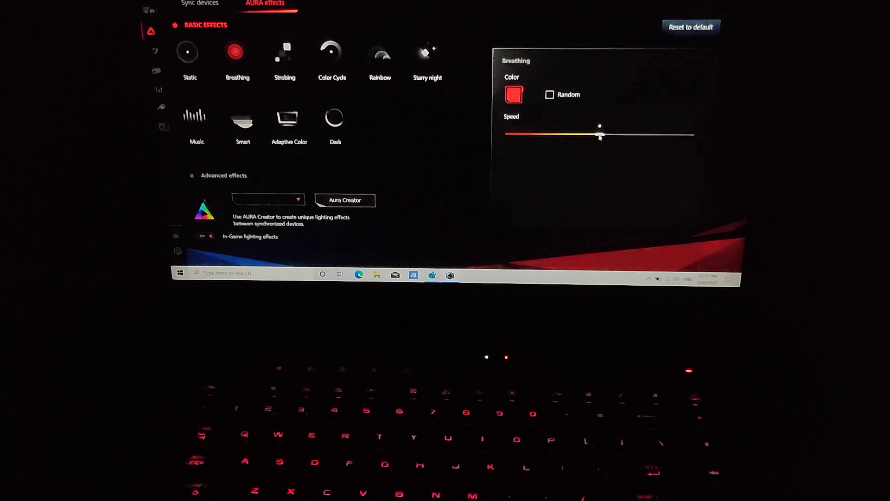
pyautogui.click(643, 134)
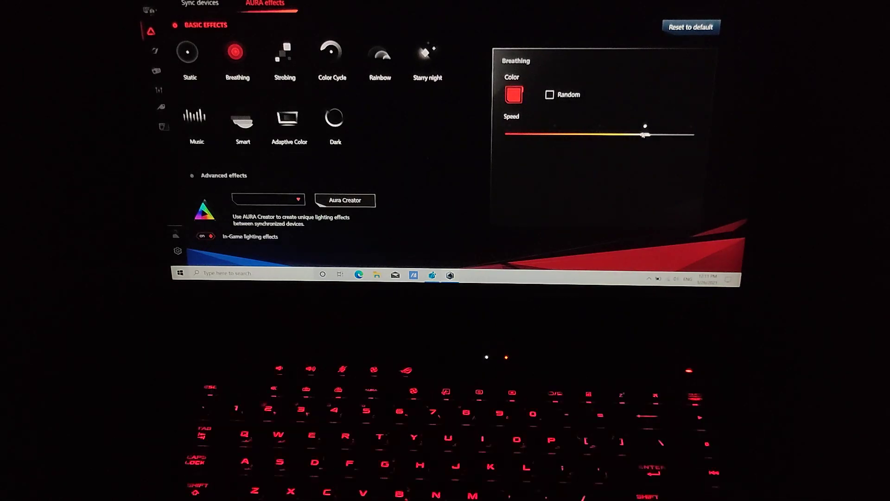
pyautogui.click(596, 134)
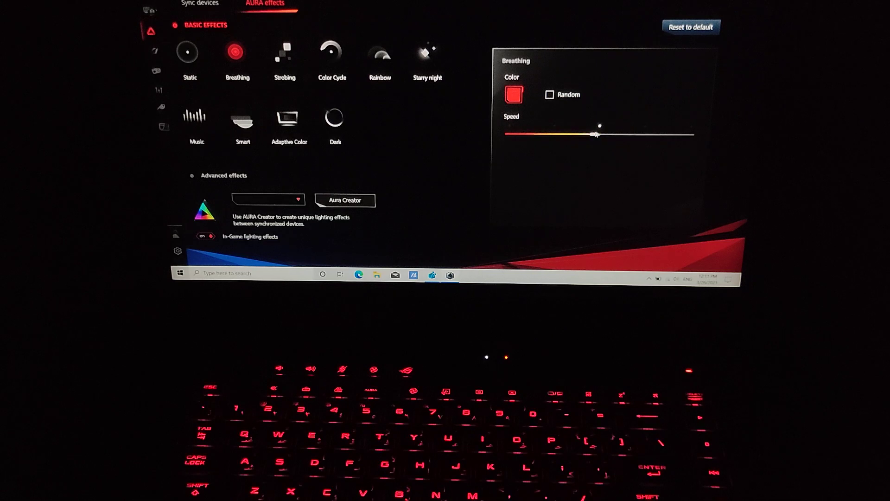
# Try Strobing at slower and medium speeds, then move on to Color Cycle toward Rainbow.
pyautogui.click(284, 66)
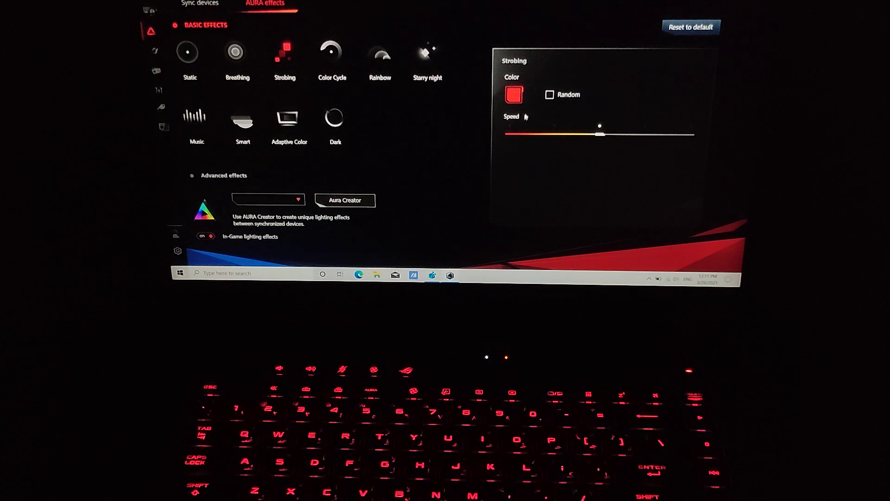
pyautogui.click(548, 136)
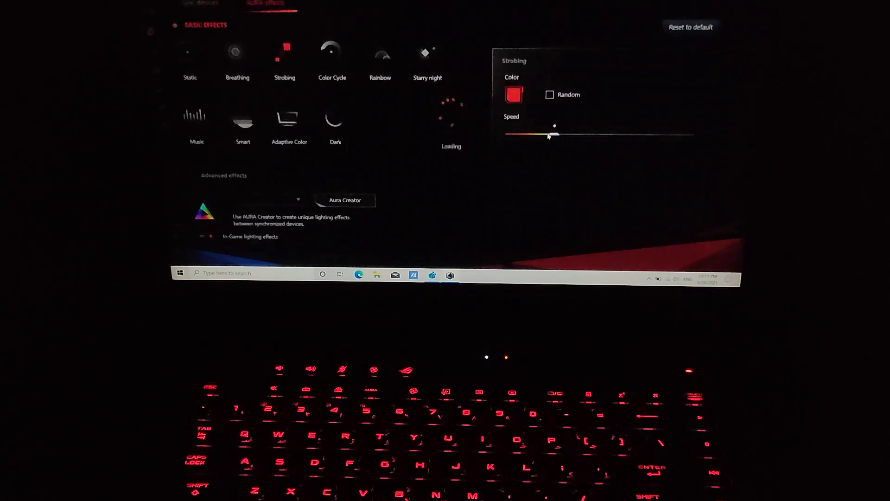
pyautogui.click(600, 134)
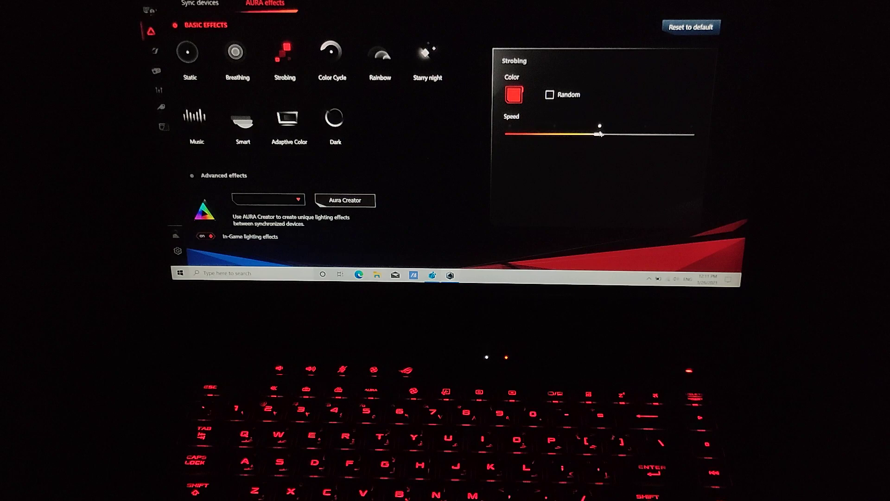
pyautogui.click(333, 53)
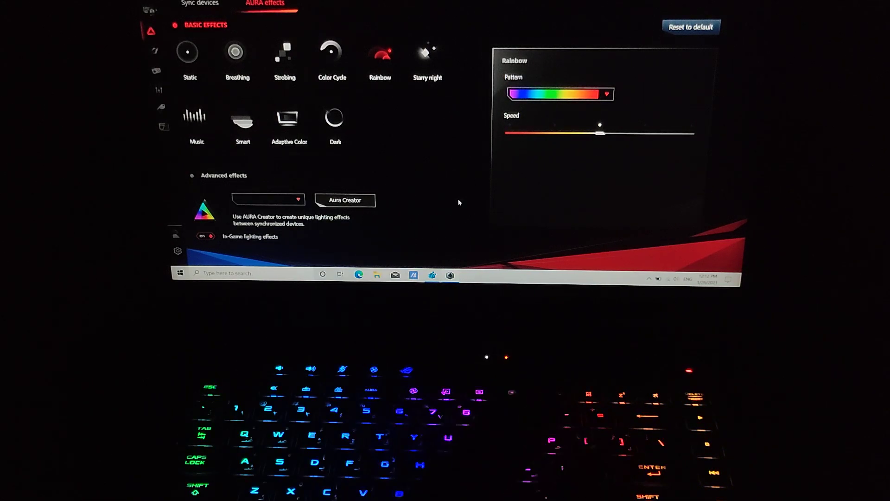
# Try the yellow-cyan-green and red Rainbow patterns, then settle on the pink-blue-pink gradient.
pyautogui.click(604, 98)
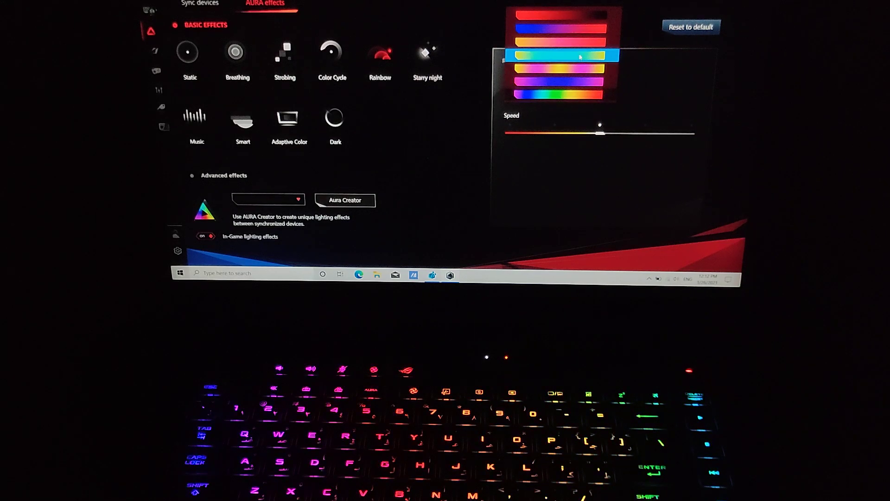
pyautogui.click(580, 55)
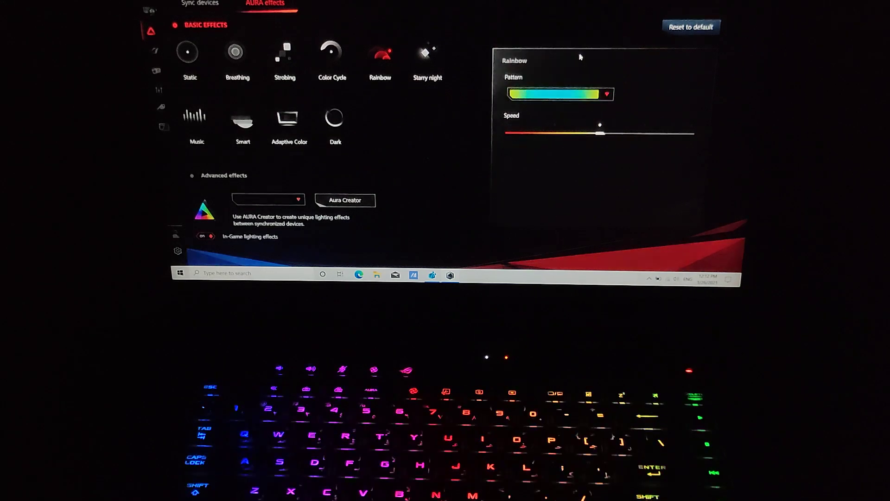
pyautogui.click(602, 96)
pyautogui.click(588, 59)
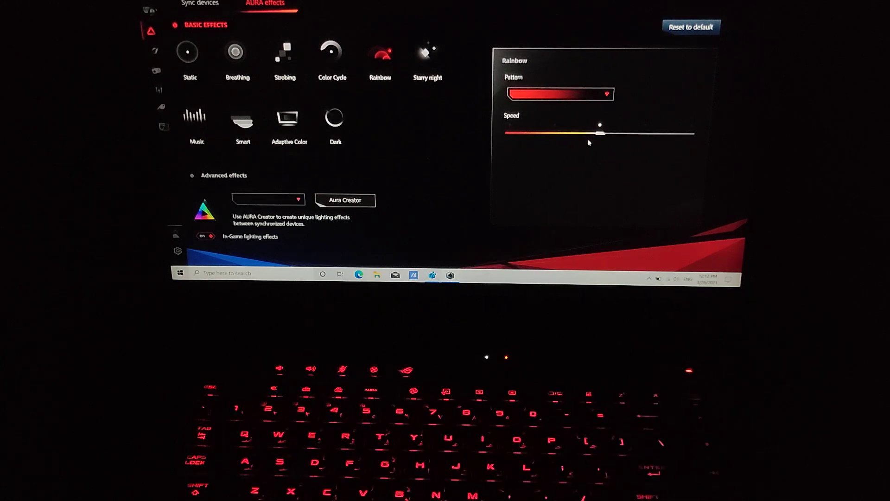
pyautogui.click(582, 94)
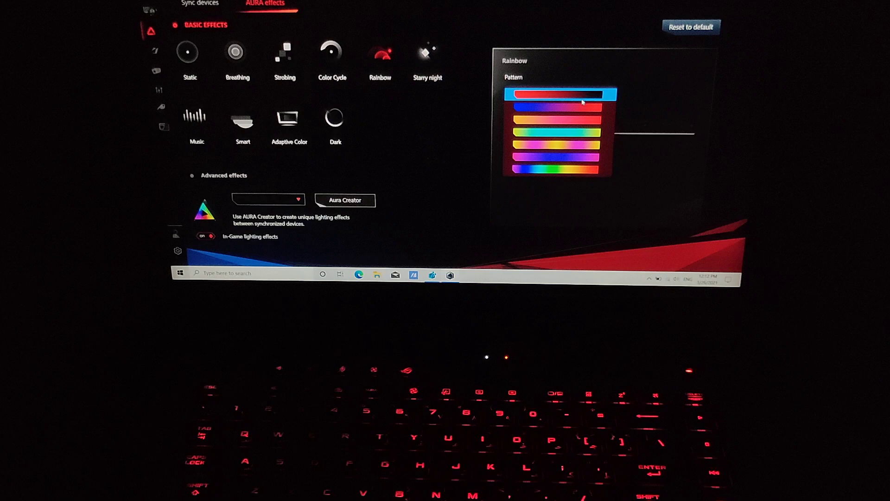
pyautogui.click(577, 157)
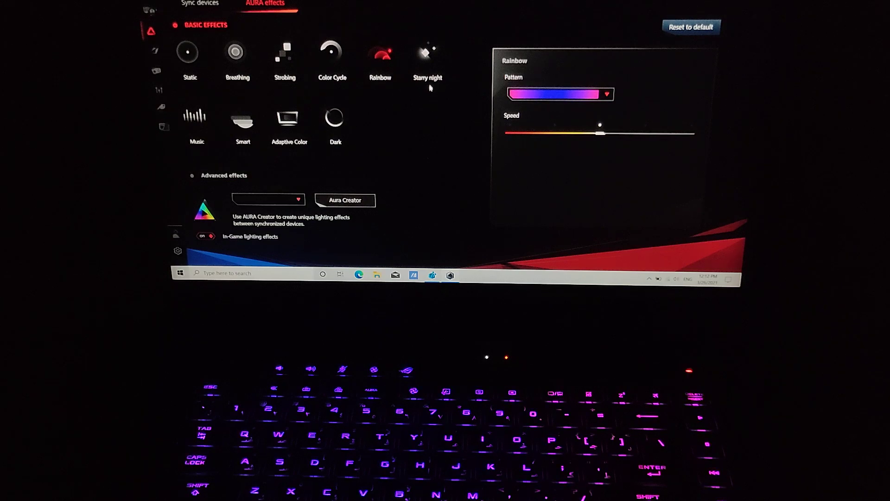
# Apply Starry night so random red keys twinkle over a dark background.
pyautogui.click(427, 56)
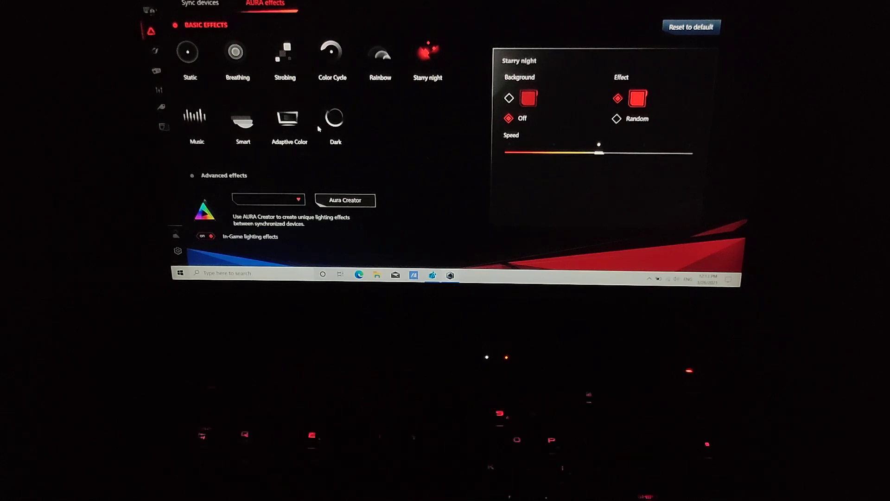
# Apply the Music effect and pick Beat Box from its Style list.
pyautogui.click(194, 122)
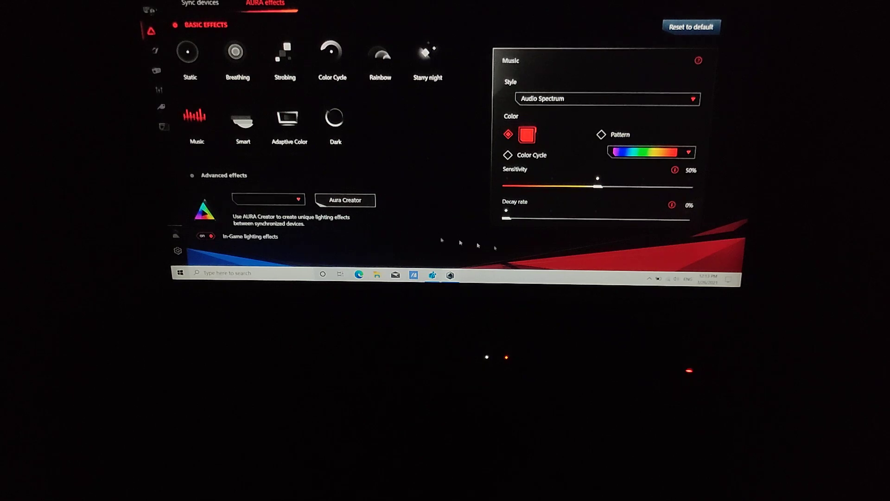
pyautogui.click(561, 104)
pyautogui.click(549, 116)
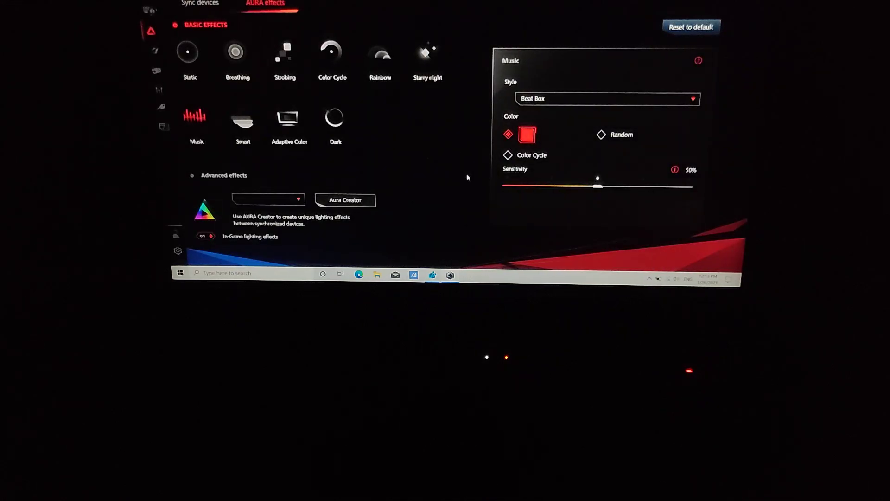
pyautogui.click(550, 101)
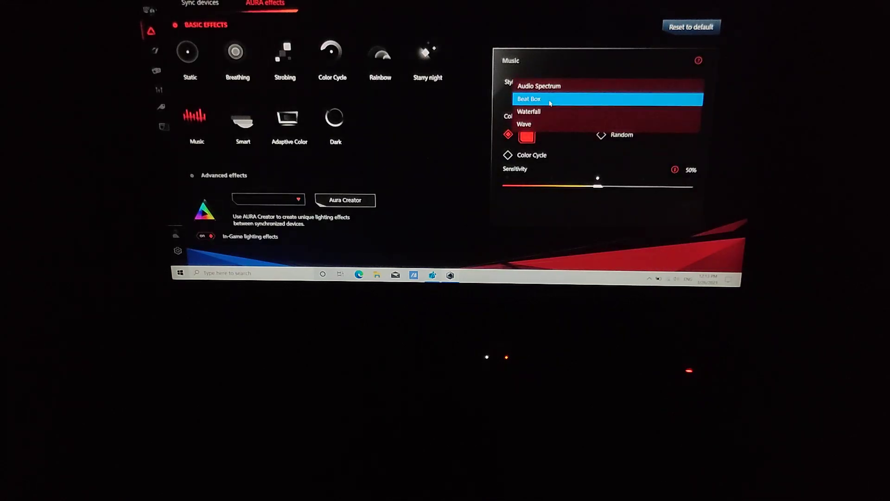
pyautogui.click(552, 98)
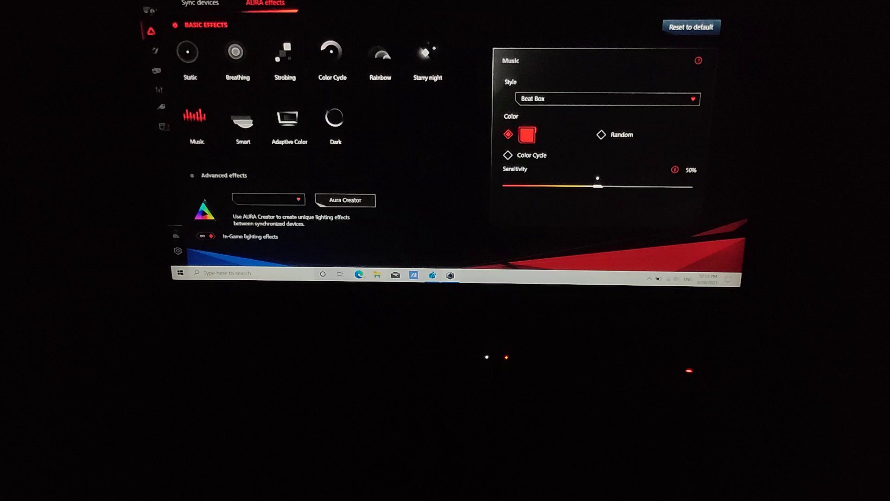
# Open a browser window, switch Music to Audio Spectrum, and try 25% decay before returning to 0%.
pyautogui.click(359, 274)
pyautogui.click(543, 98)
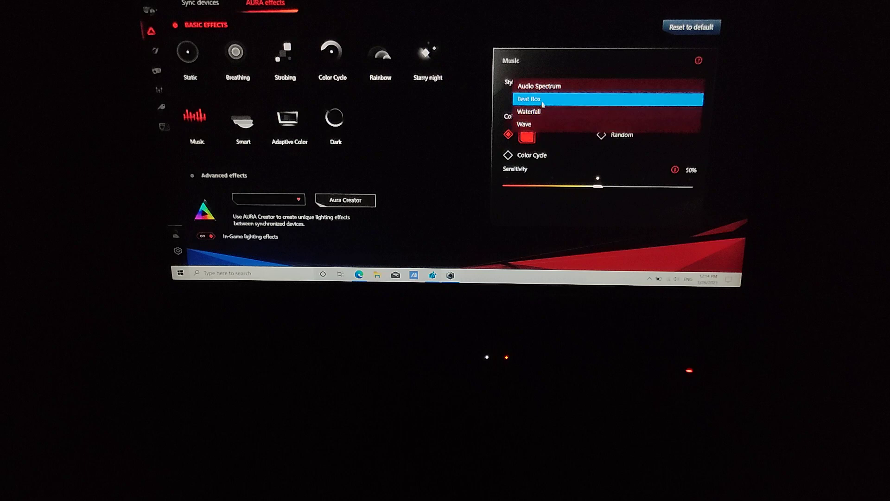
pyautogui.click(545, 87)
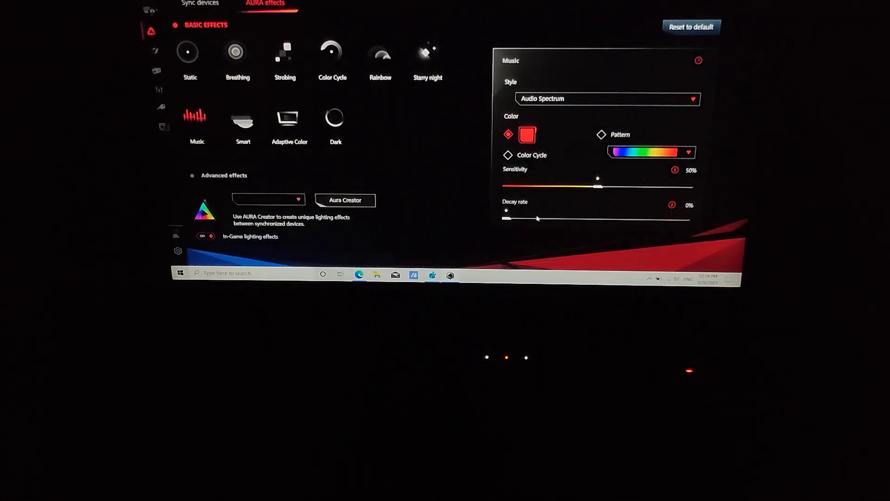
pyautogui.click(537, 219)
pyautogui.click(512, 220)
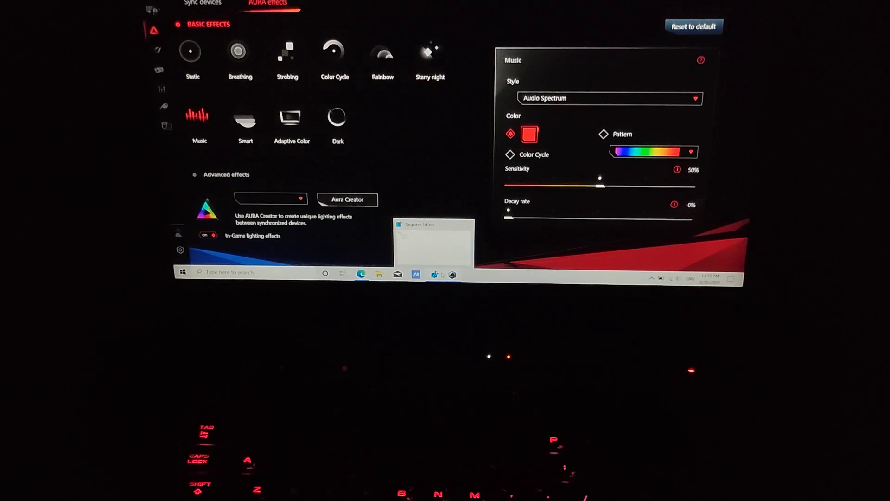
# Set Music decay to 25%, drag it back to 0%, and raise sensitivity to 75%.
pyautogui.click(552, 218)
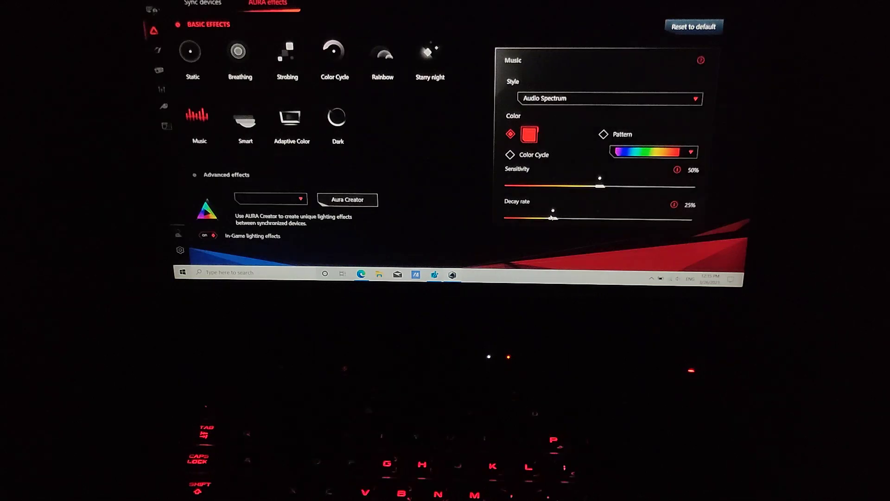
pyautogui.moveTo(553, 218); pyautogui.dragTo(508, 218)
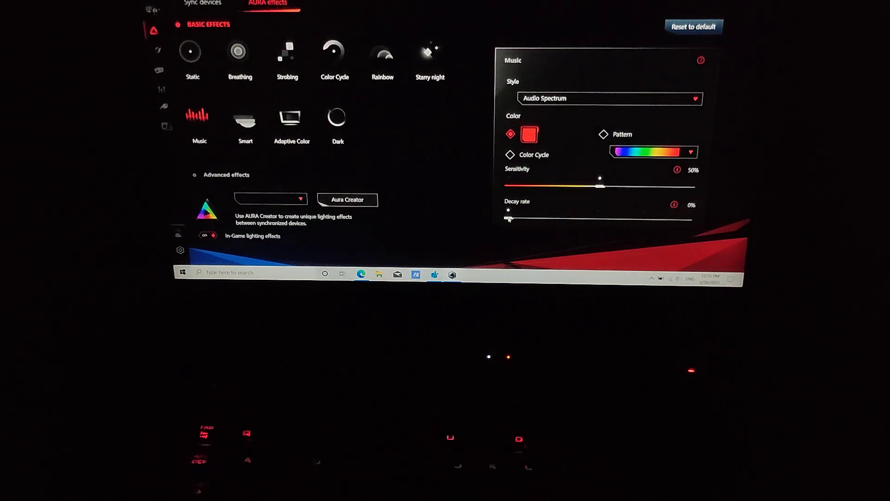
pyautogui.click(647, 186)
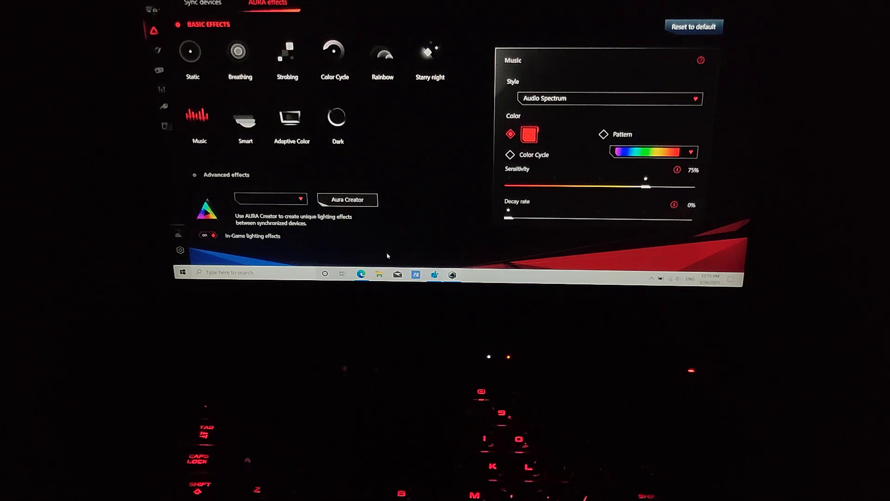
# Pause the Dragon's Breath YouTube video in Edge and switch back to Armoury Crate.
pyautogui.click(361, 273)
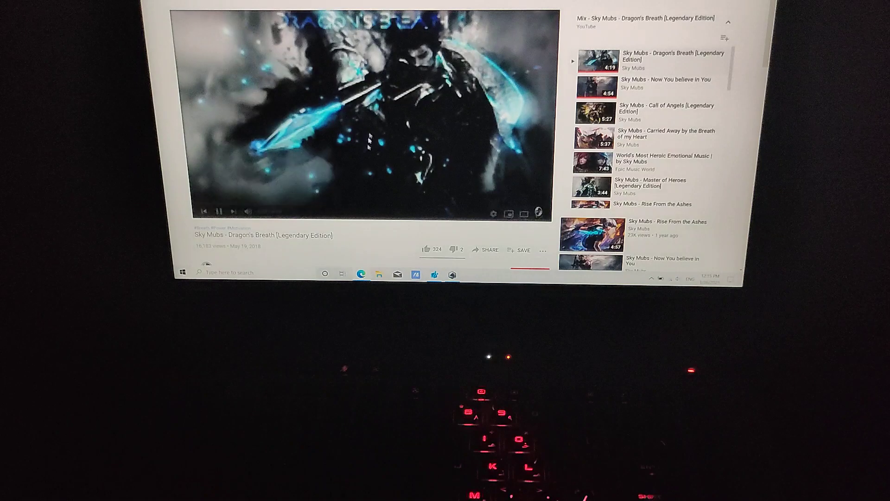
pyautogui.click(361, 141)
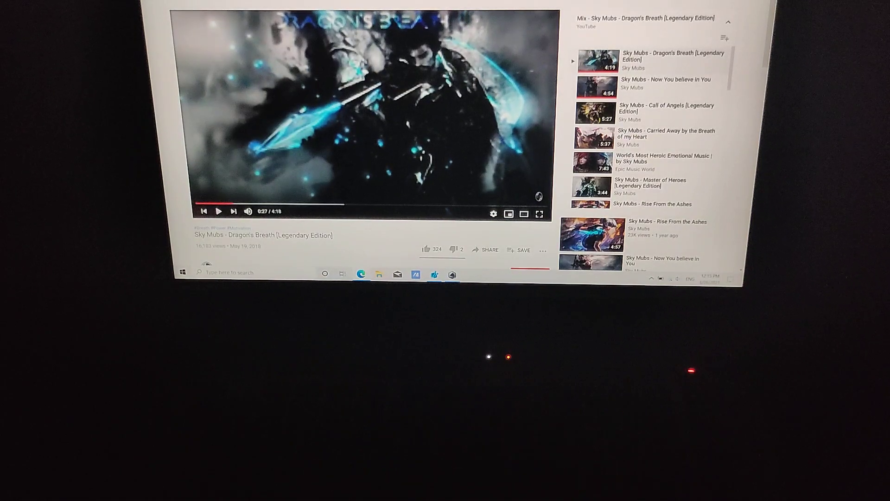
pyautogui.hotkey('alt', 'Tab')
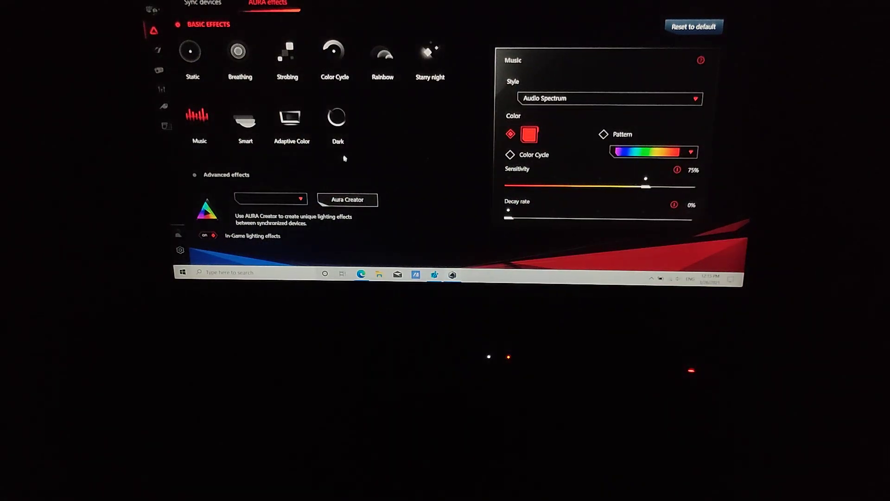
# Apply the Smart effect driven by CPU temperature, then change to Adaptive Color.
pyautogui.click(245, 127)
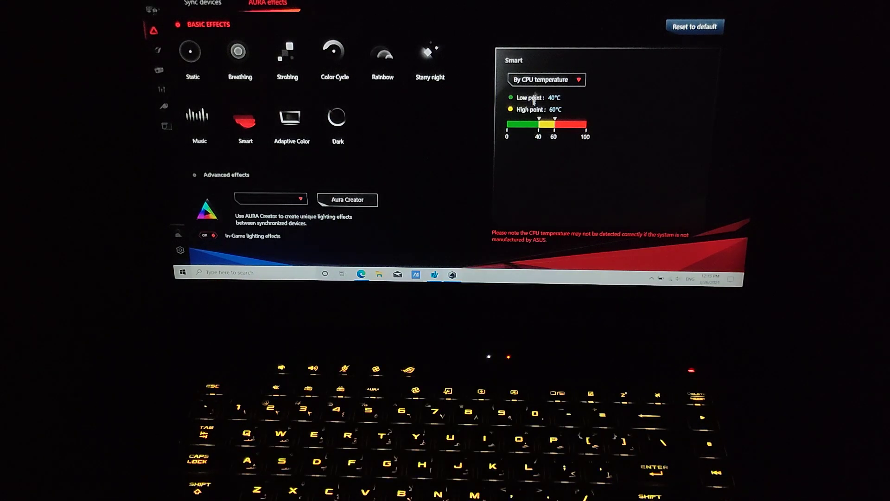
pyautogui.click(578, 80)
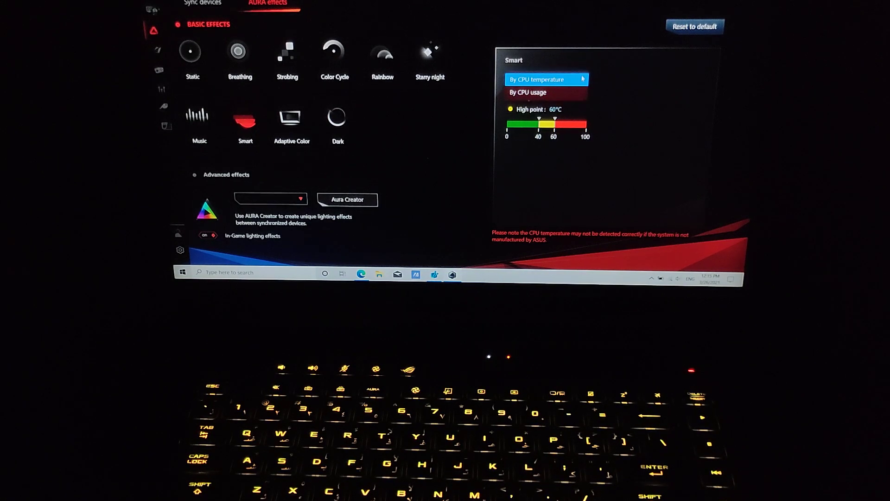
pyautogui.click(580, 80)
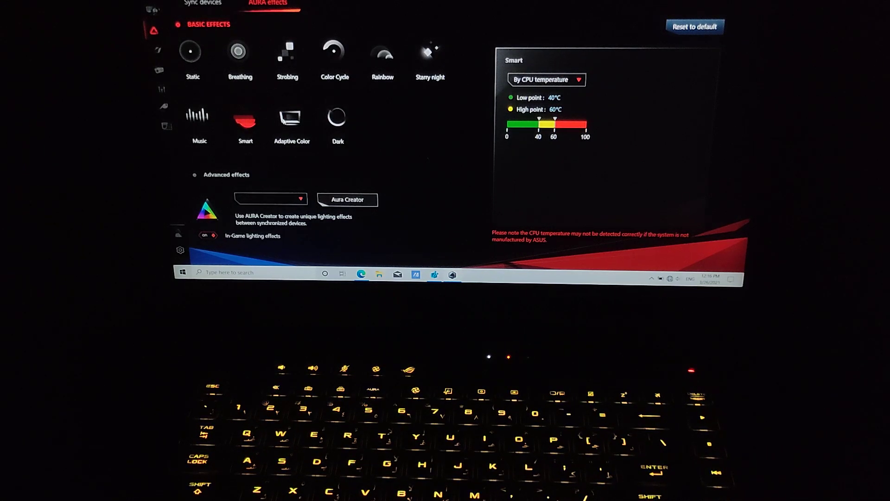
pyautogui.click(283, 120)
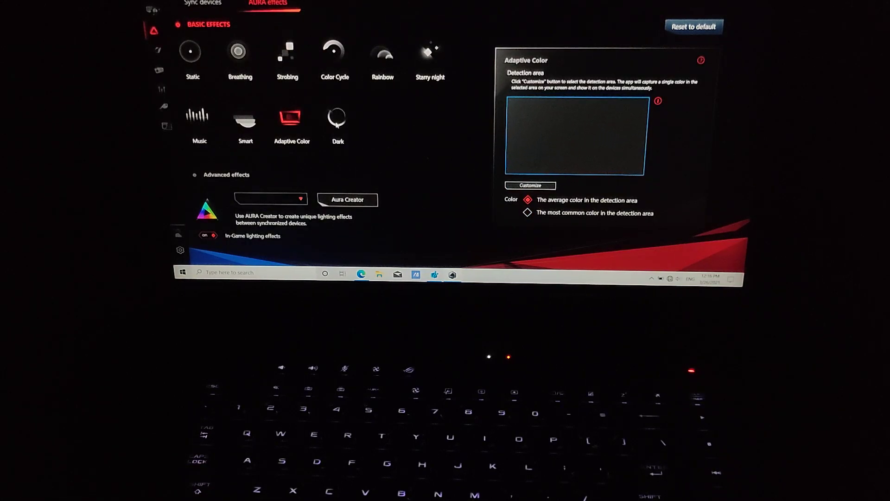
# Turn the backlight off with Dark, then bring back a steady red Static effect.
pyautogui.click(336, 119)
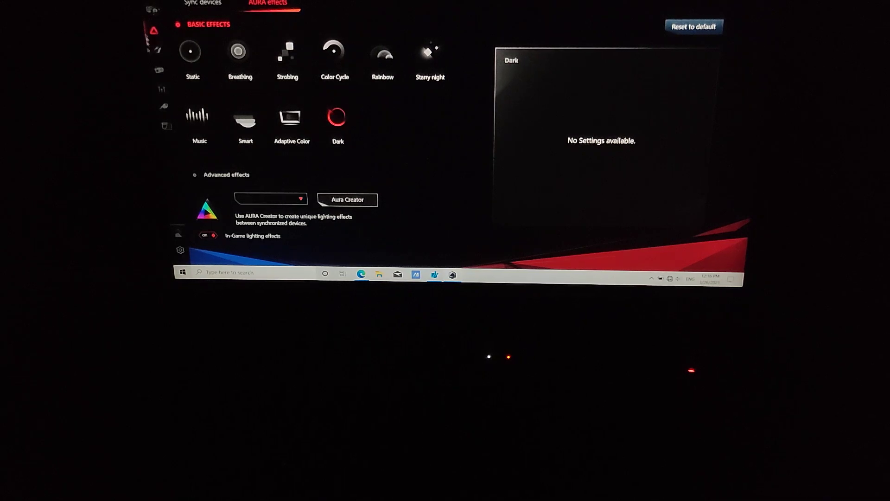
pyautogui.click(192, 50)
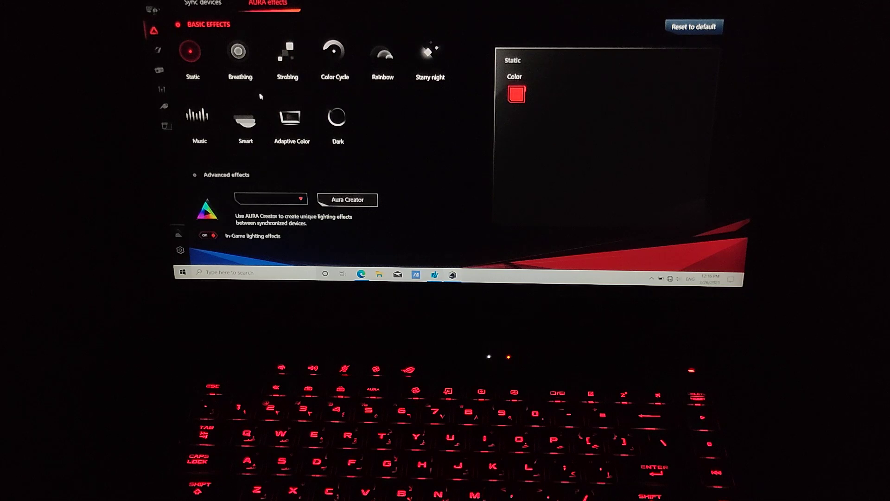
pyautogui.click(302, 199)
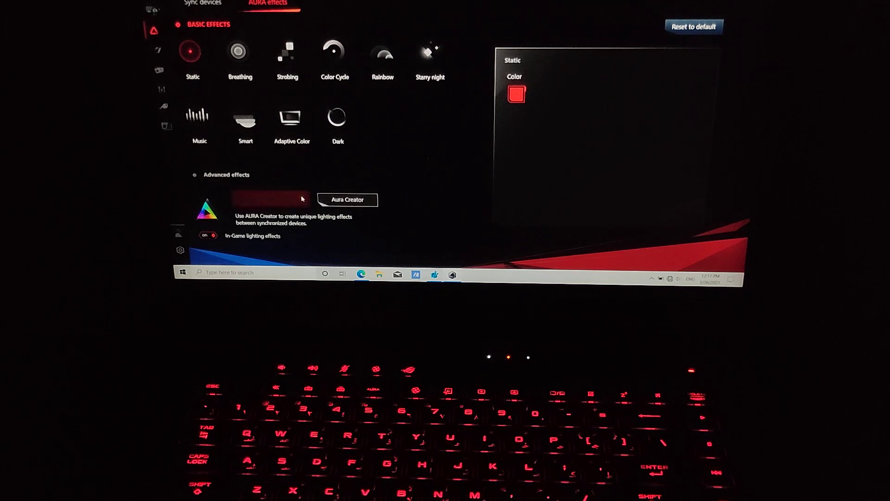
pyautogui.click(212, 3)
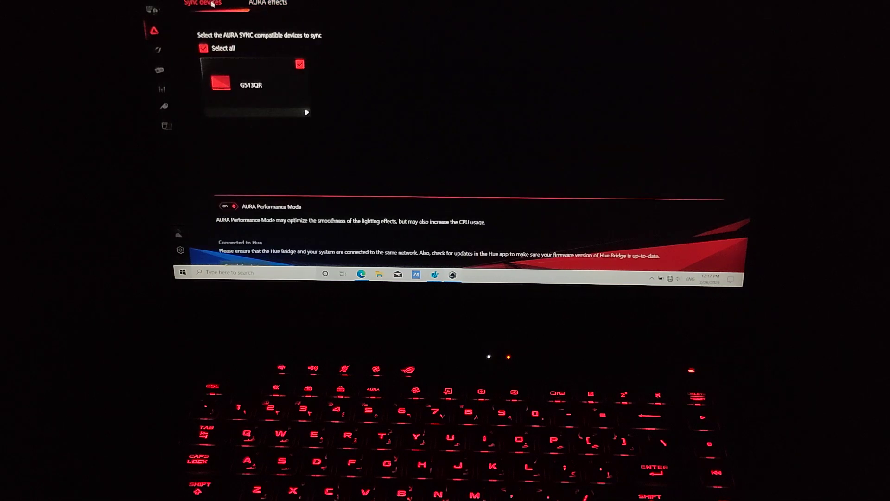
pyautogui.click(268, 3)
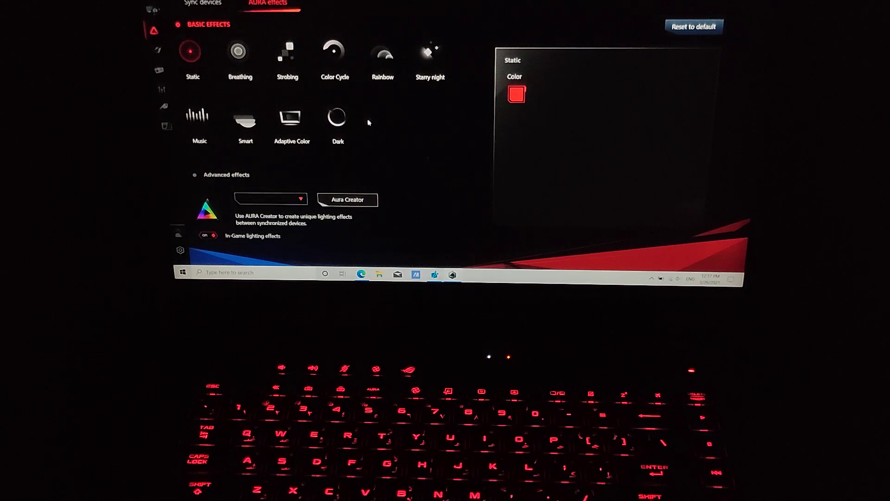
# Preview Rainbow with the pink-blue gradient pattern, then switch the keyboard to Starry night.
pyautogui.click(384, 63)
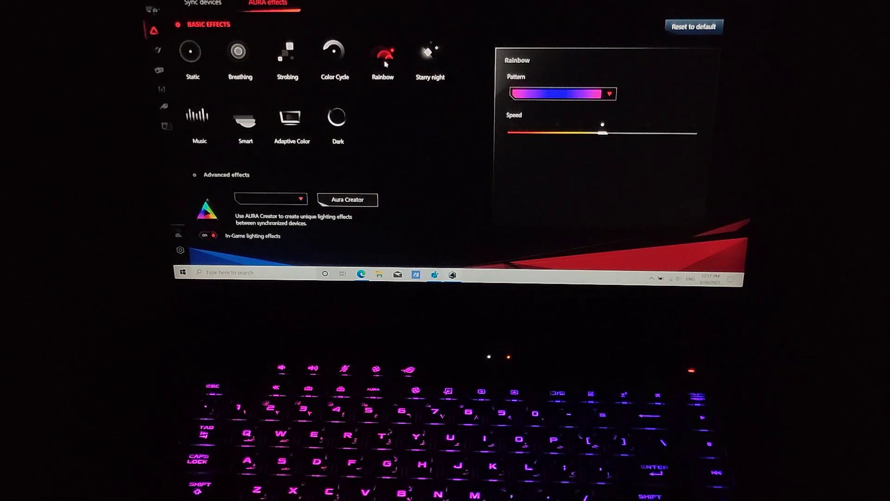
pyautogui.click(608, 94)
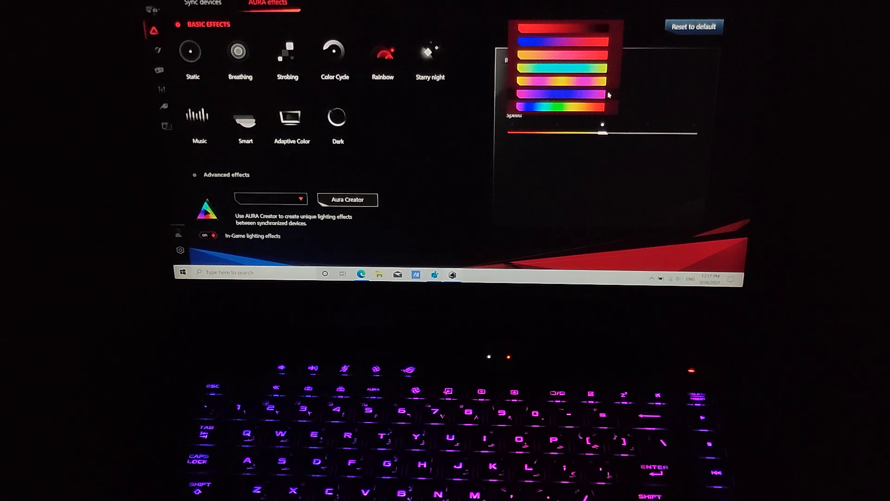
pyautogui.click(608, 94)
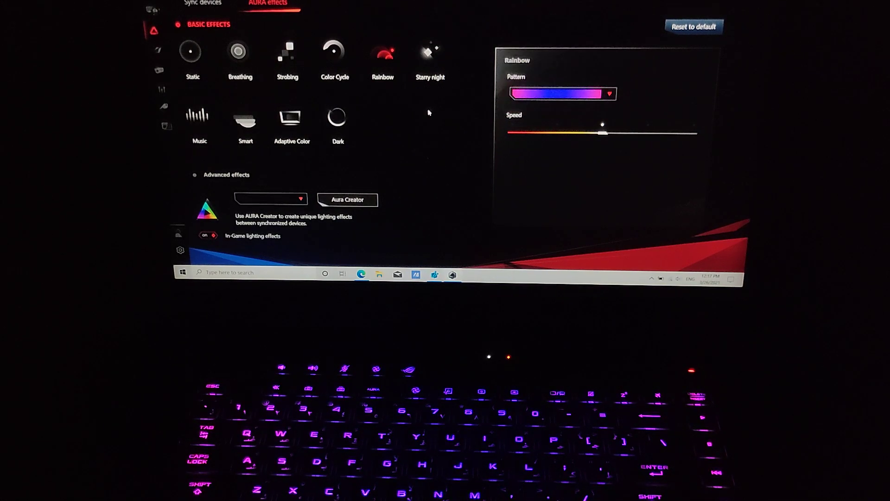
pyautogui.click(427, 56)
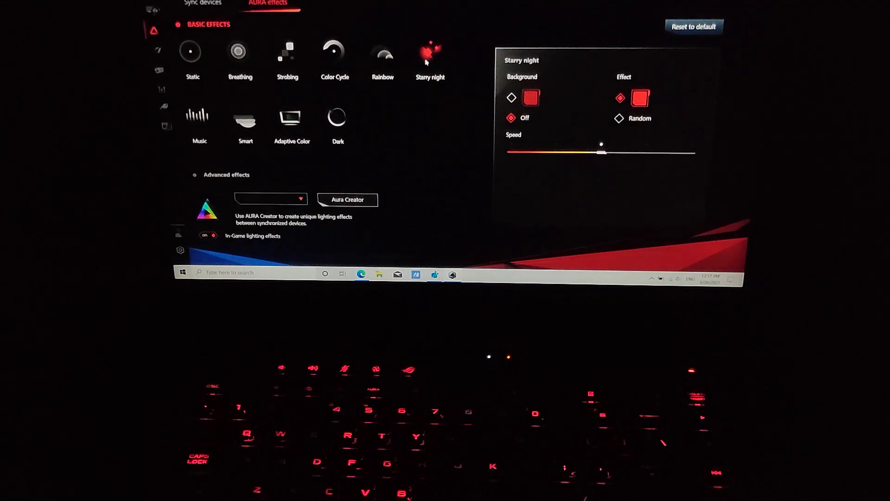
# Change the Starry night twinkle colour from red to pink in the colour chooser.
pyautogui.click(638, 99)
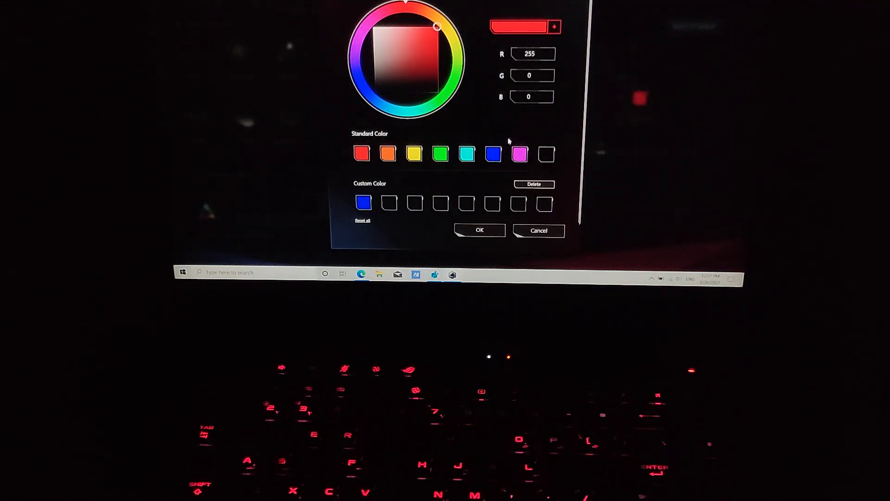
pyautogui.click(481, 230)
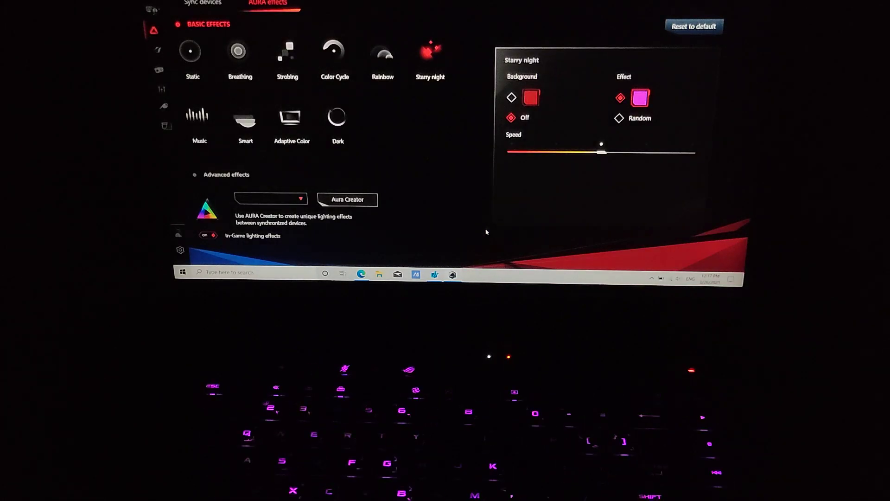